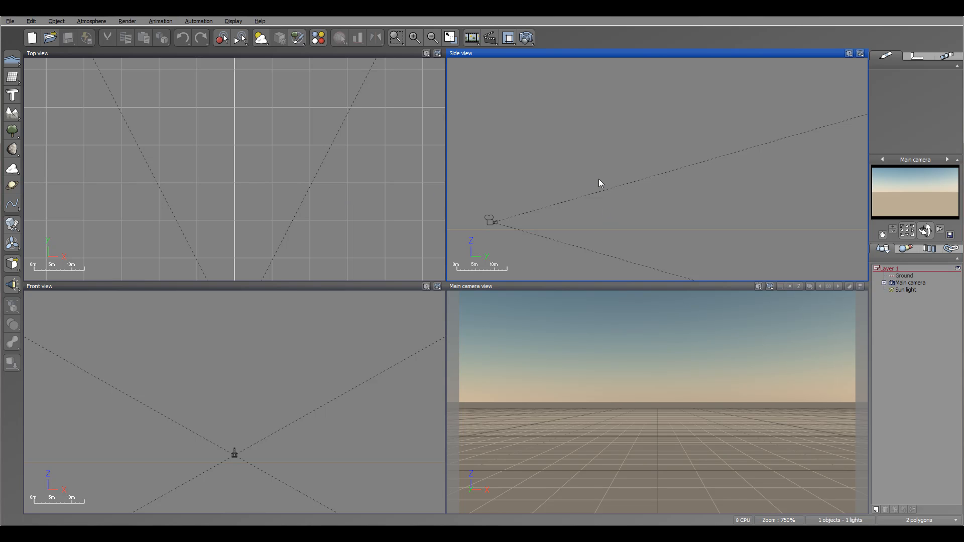
# Step: Add a plane to the scene and move it just above the ground in front of the camera
pyautogui.moveTo(566, 210); pyautogui.dragTo(577, 214, button='right')
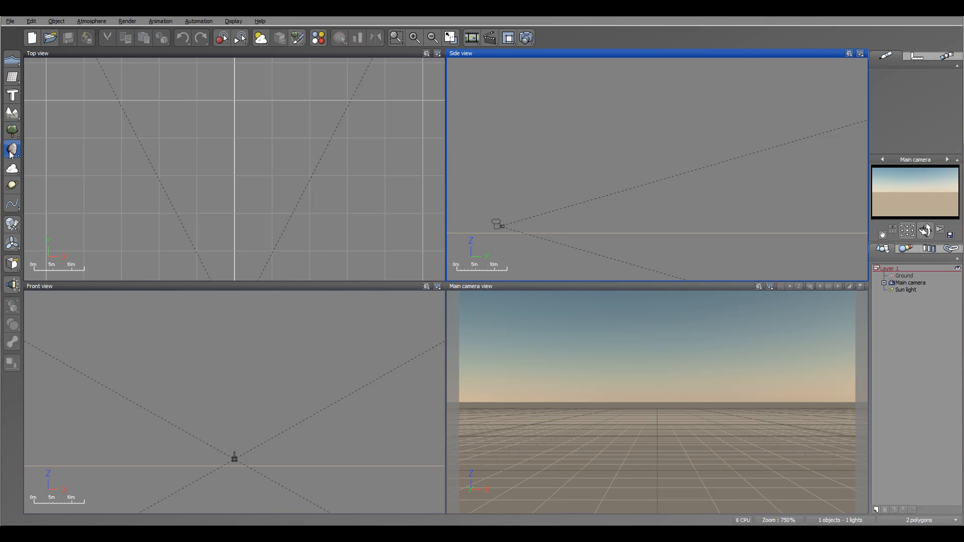
pyautogui.click(11, 79)
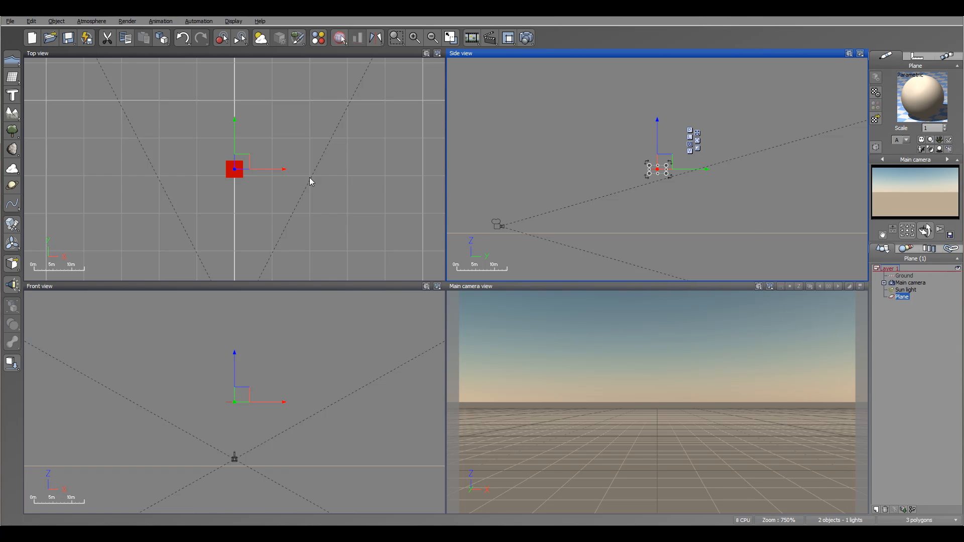
pyautogui.moveTo(312, 180); pyautogui.dragTo(378, 118, button='right')
pyautogui.moveTo(308, 101); pyautogui.dragTo(310, 189)
pyautogui.moveTo(639, 159); pyautogui.dragTo(613, 224)
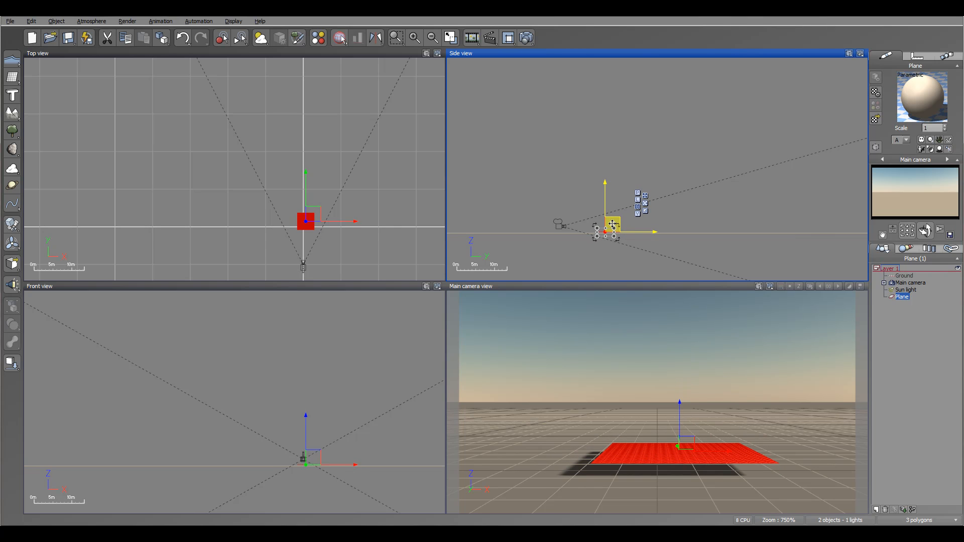
pyautogui.scroll(2, 614, 224)
pyautogui.moveTo(617, 222); pyautogui.dragTo(638, 164, button='right')
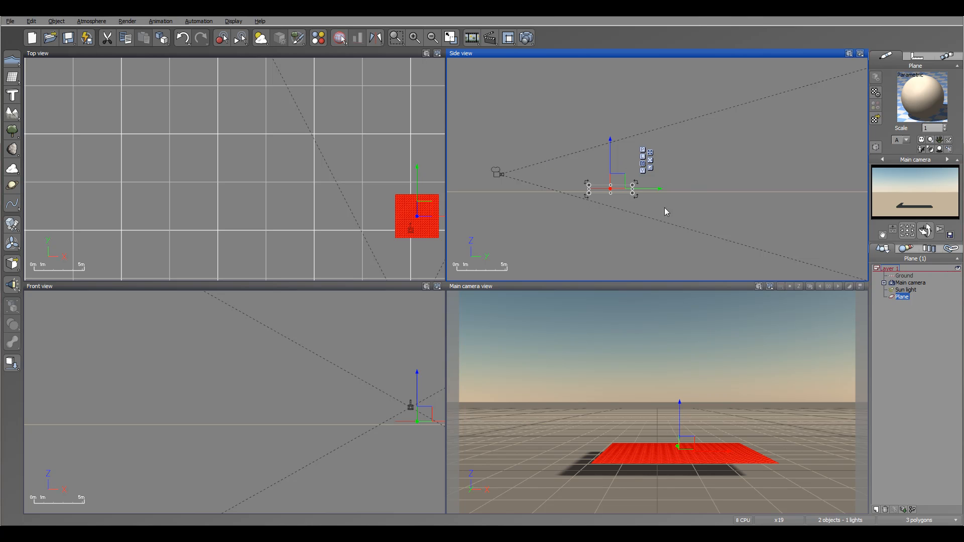
# Step: Open the plane's material for editing and change its type to EcoSystem/Particles
pyautogui.doubleClick(919, 95)
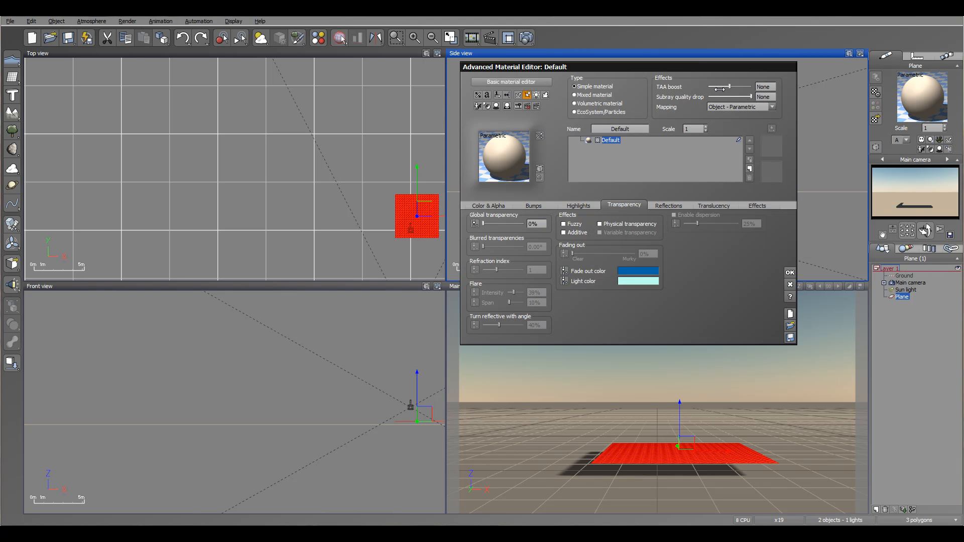
pyautogui.moveTo(517, 67); pyautogui.dragTo(237, 71)
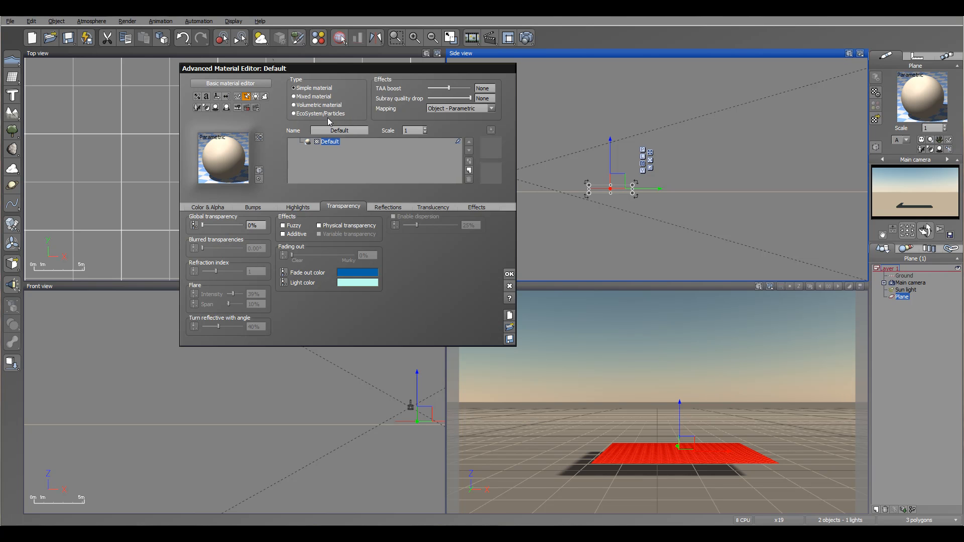
pyautogui.click(306, 114)
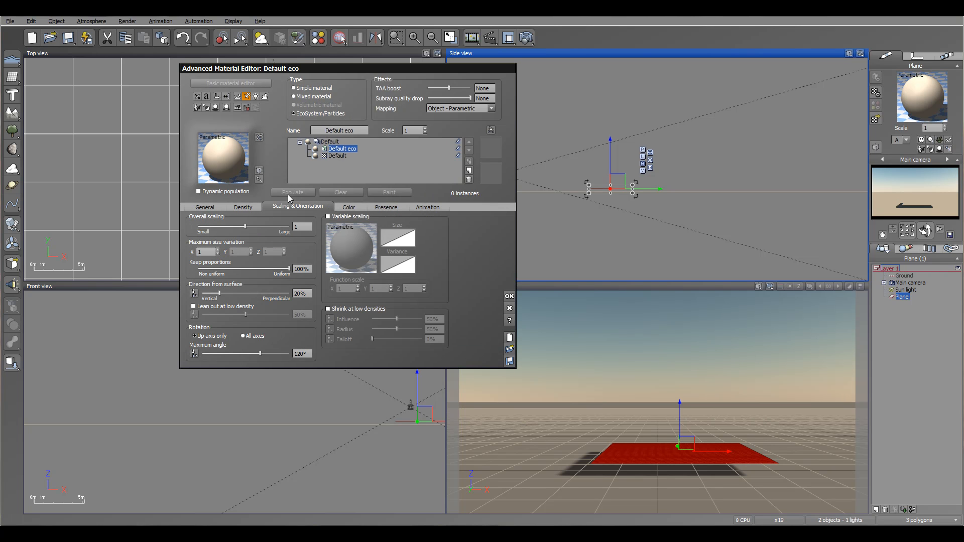
pyautogui.click(245, 207)
pyautogui.click(294, 207)
pyautogui.click(348, 207)
pyautogui.click(401, 208)
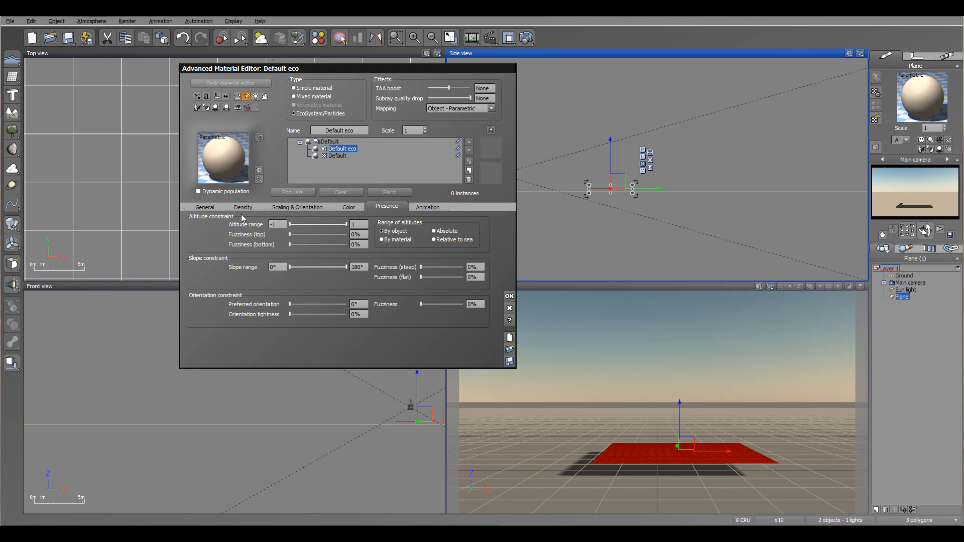
# Step: Add the blue sphere object bb.vob from the Particle folder to the EcoSystem population
pyautogui.click(207, 208)
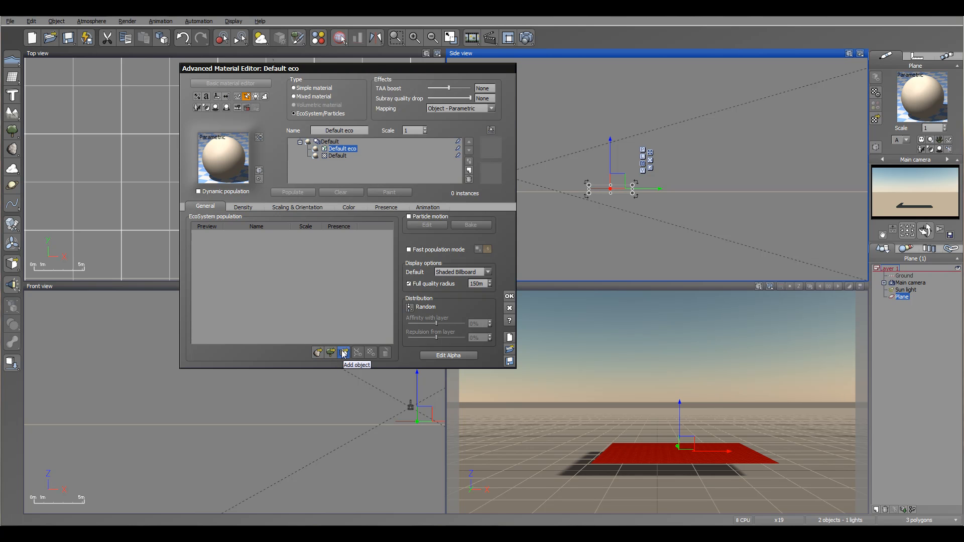
pyautogui.rightClick(898, 218)
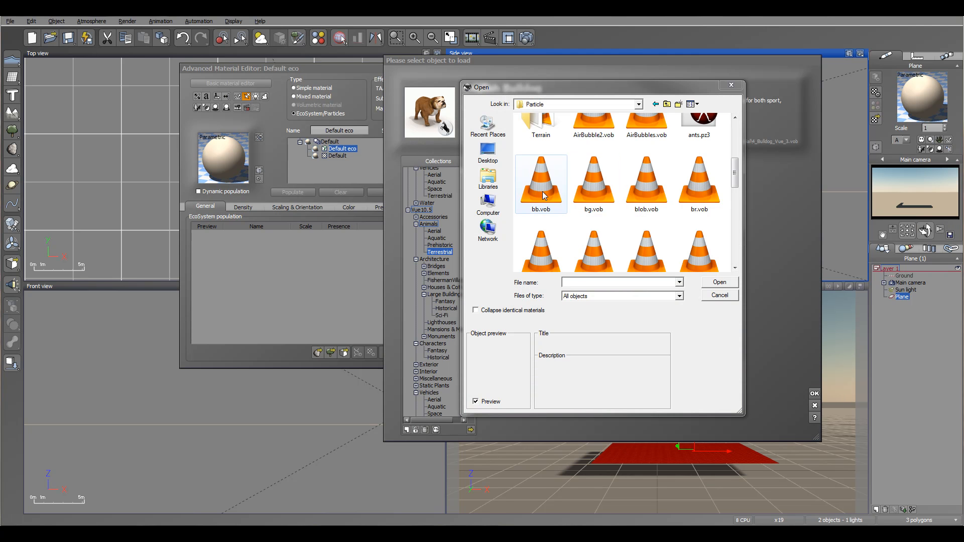
pyautogui.click(543, 193)
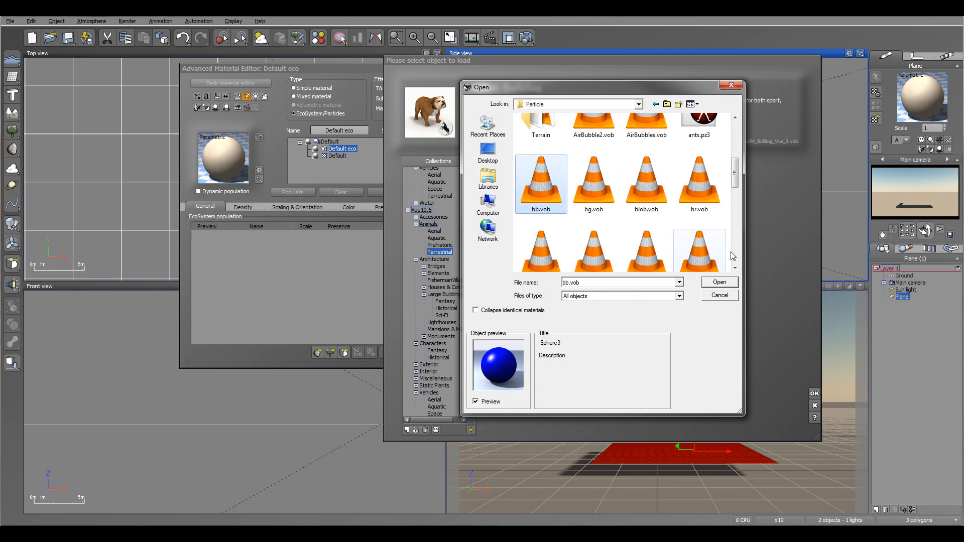
pyautogui.click(719, 282)
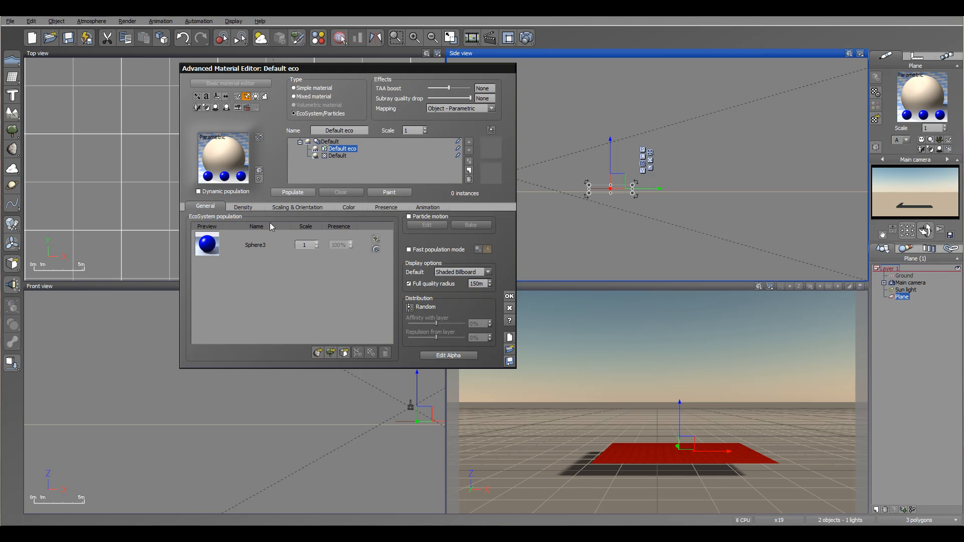
# Step: Enable particle motion for the sphere population and review its global particle configuration
pyautogui.click(409, 216)
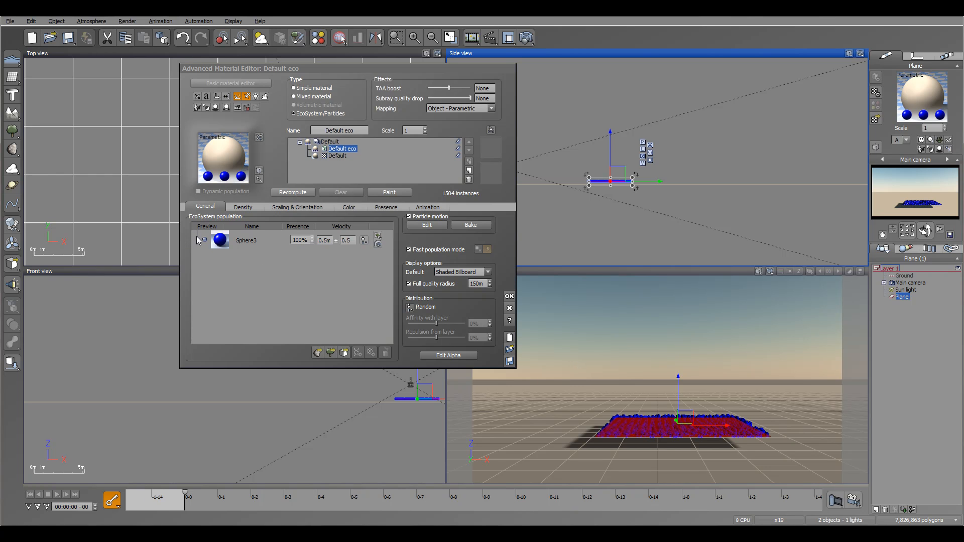
pyautogui.click(427, 225)
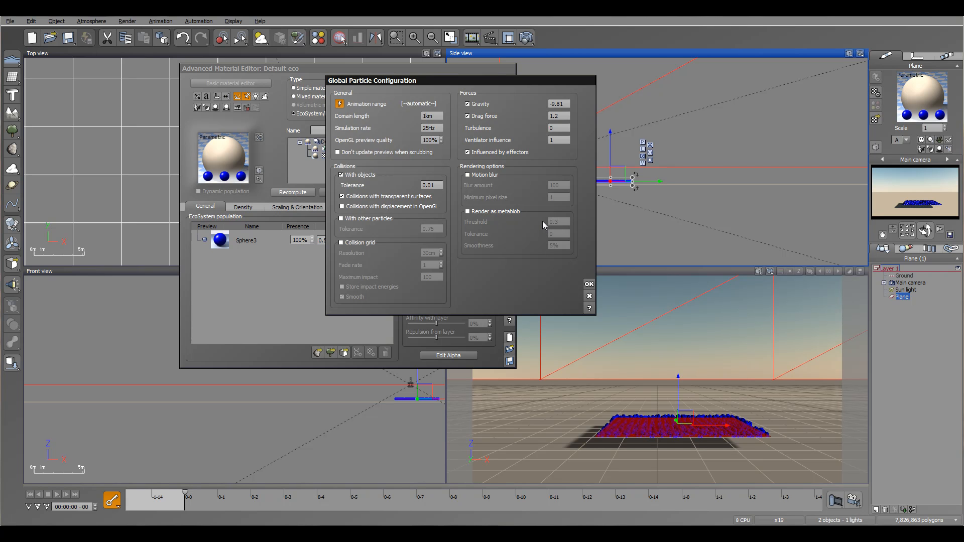
pyautogui.click(588, 285)
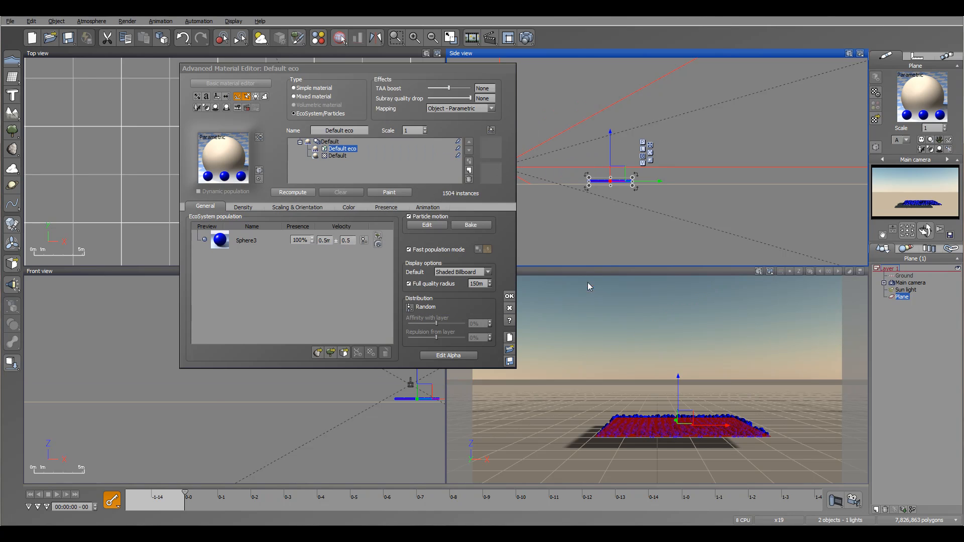
# Step: Adjust the particles' emission flow toward a much sparser density
pyautogui.click(243, 210)
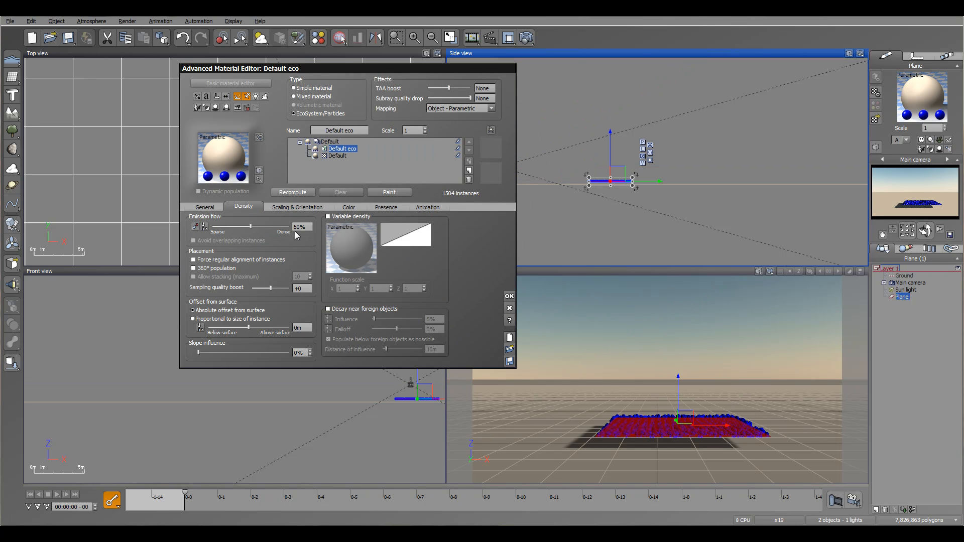
pyautogui.click(195, 227)
pyautogui.moveTo(262, 223); pyautogui.dragTo(224, 225)
# Step: Set the overall scaling of the particles to 3.609 and recompute the population
pyautogui.click(298, 207)
pyautogui.moveTo(221, 225); pyautogui.dragTo(270, 225)
pyautogui.click(293, 192)
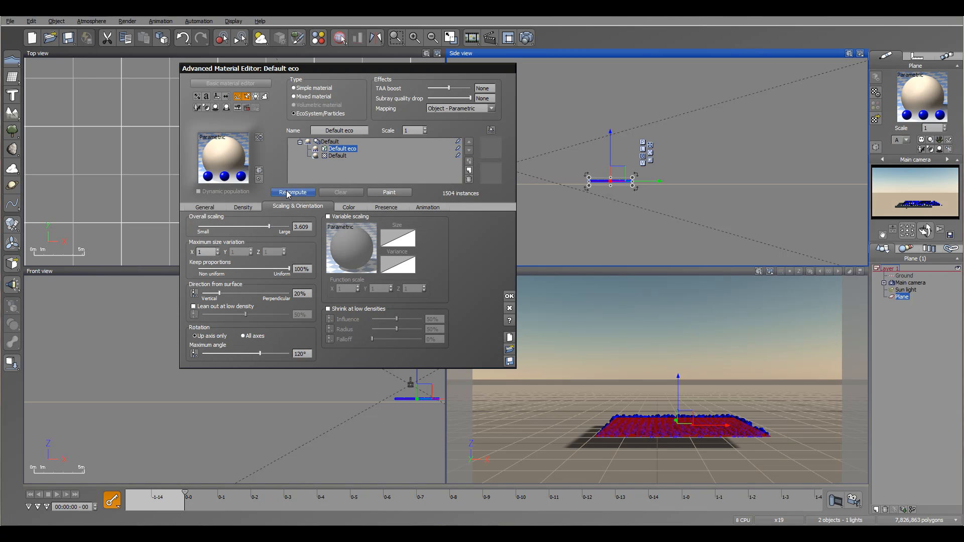
# Step: Scrub the animation forward to frame 6 to preview the spheres' motion in the side view
pyautogui.click(658, 186)
pyautogui.scroll(5, 658, 187)
pyautogui.moveTo(659, 186); pyautogui.dragTo(734, 196, button='right')
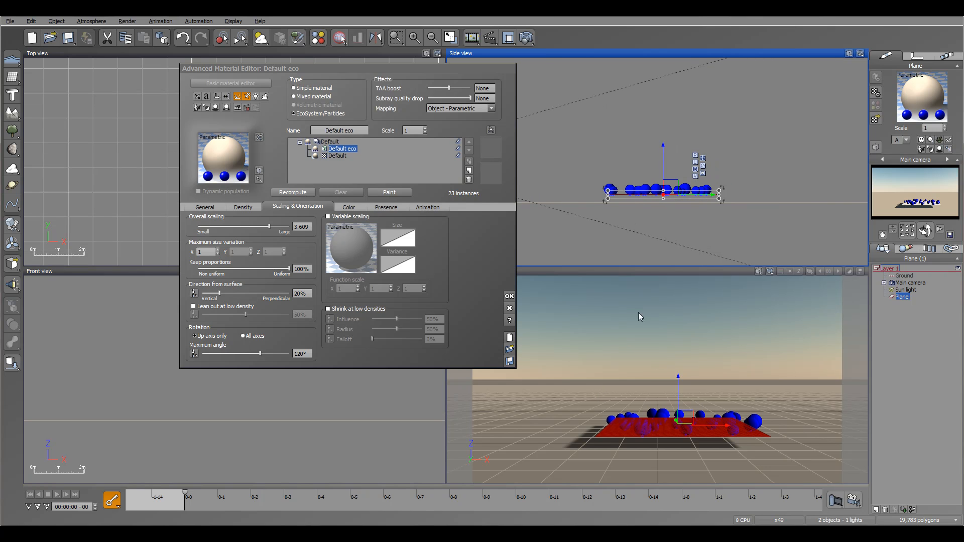
pyautogui.moveTo(466, 70); pyautogui.dragTo(392, 62)
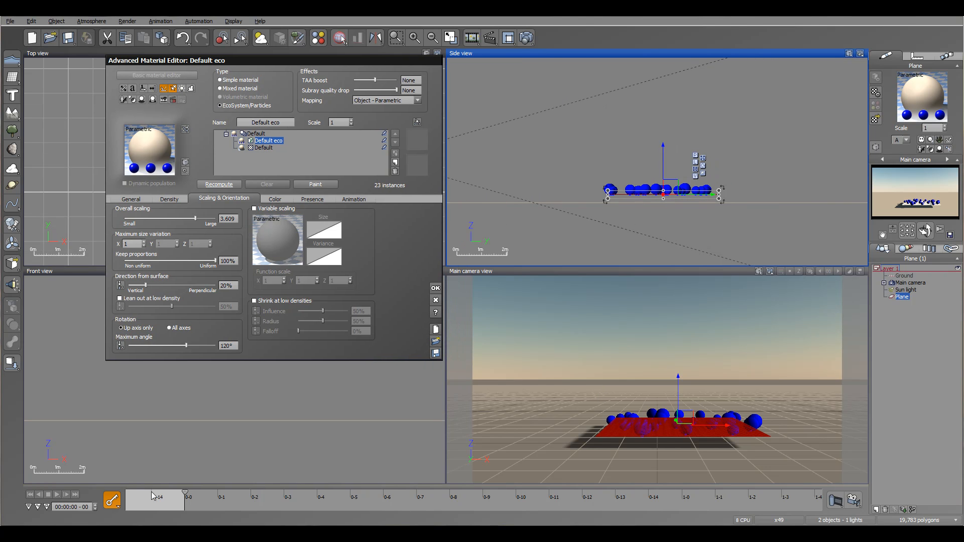
pyautogui.moveTo(184, 492); pyautogui.dragTo(380, 502)
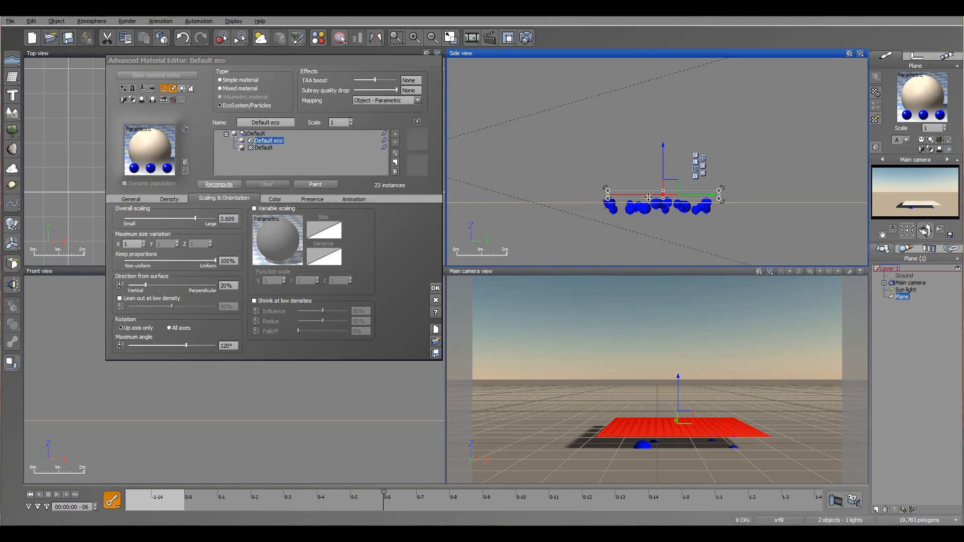
# Step: Set the sphere particles' velocity to 10 m, return to the start of the animation and recompute the population
pyautogui.click(131, 199)
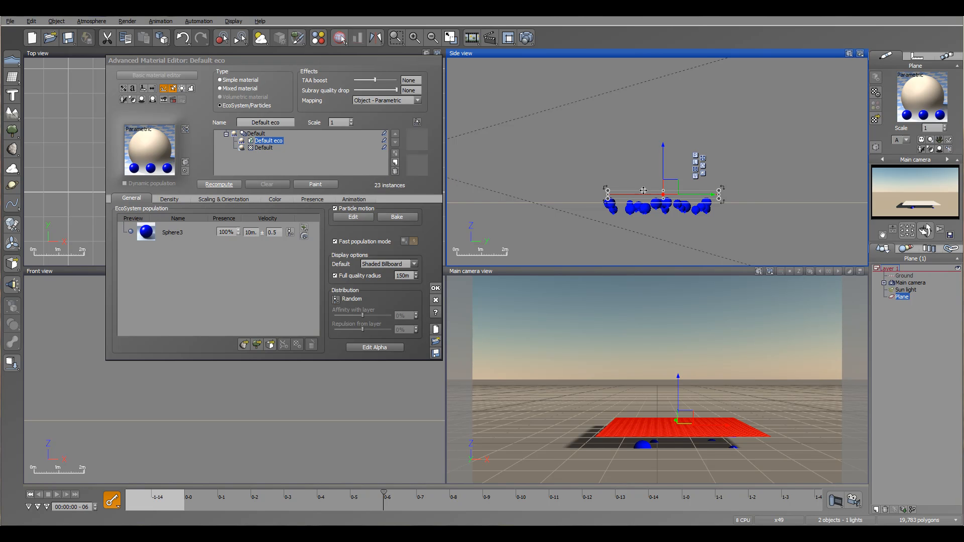
pyautogui.click(31, 494)
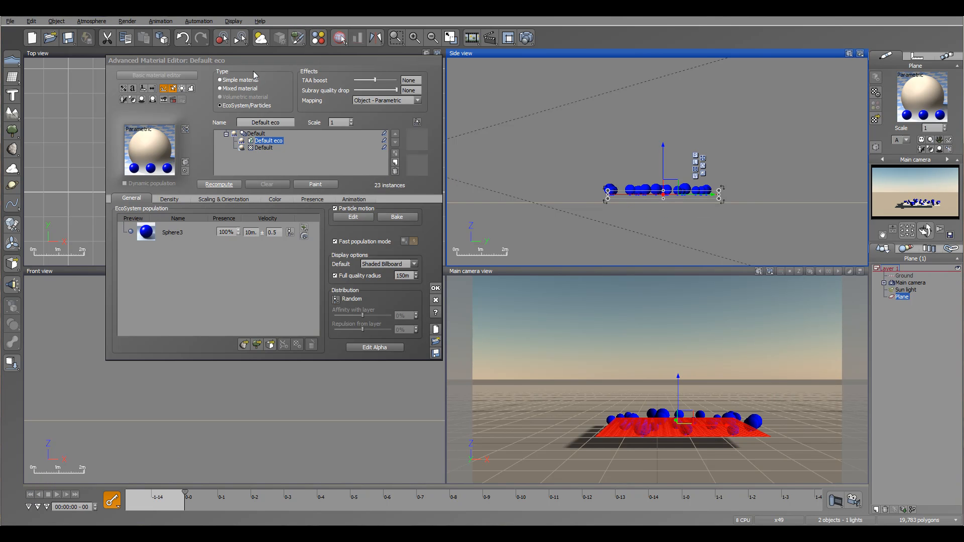
pyautogui.click(209, 185)
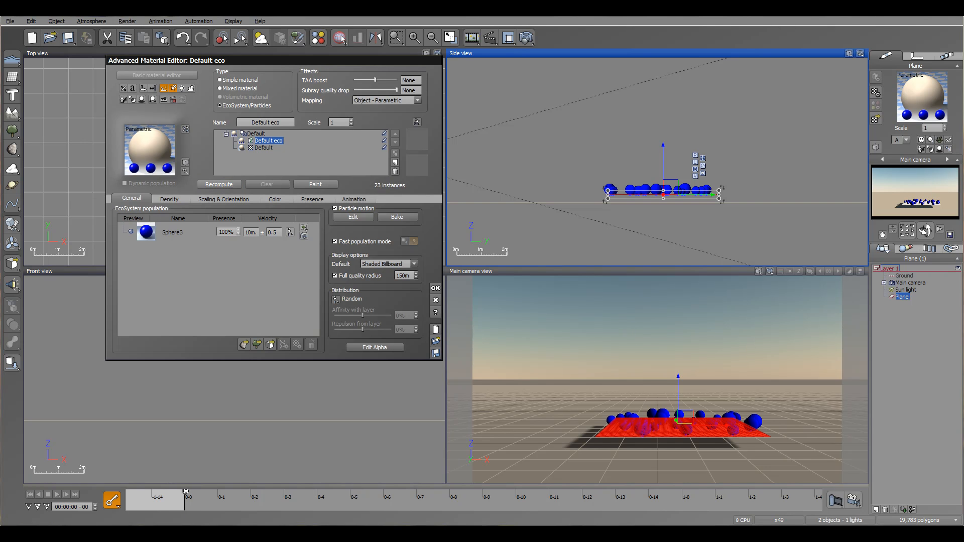
# Step: Scrub through an extended stretch of the timeline to preview the launched spheres, returning to the first frame
pyautogui.moveTo(216, 494); pyautogui.dragTo(744, 497)
pyautogui.keyDown('ctrl'); pyautogui.moveTo(556, 497); pyautogui.dragTo(459, 497, button='right'); pyautogui.keyUp('ctrl')
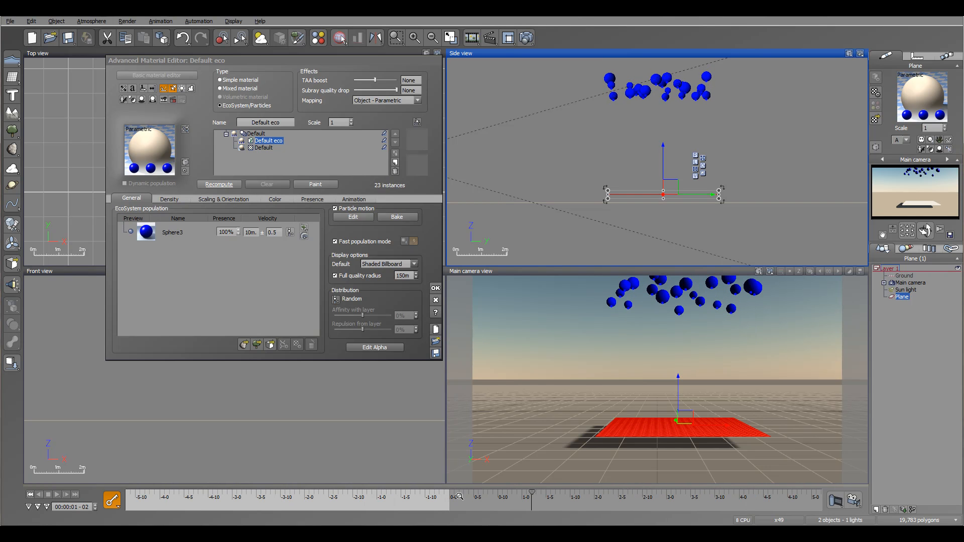
pyautogui.moveTo(585, 501); pyautogui.dragTo(342, 501, button='right')
pyautogui.moveTo(289, 494); pyautogui.dragTo(327, 494)
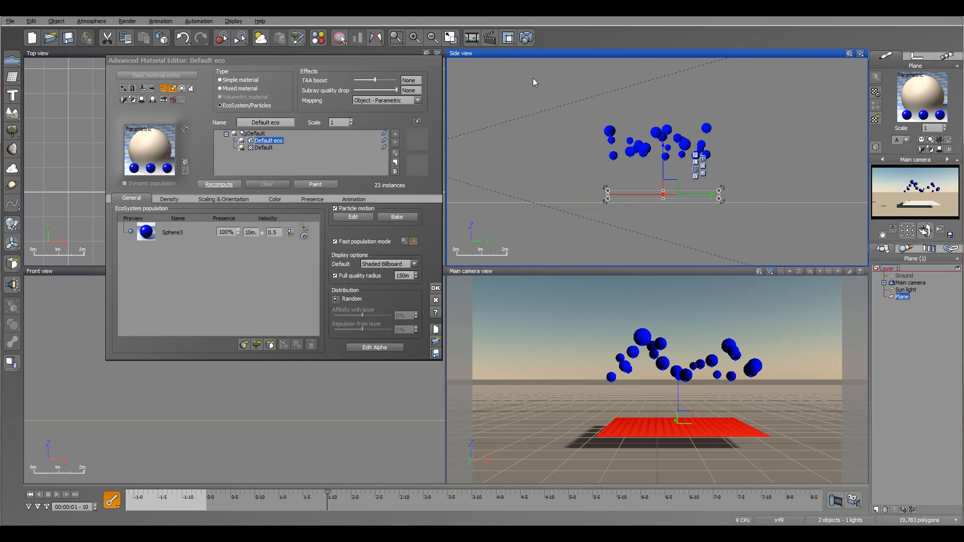
pyautogui.click(31, 494)
# Step: Enable collisions for the Ground object
pyautogui.click(906, 277)
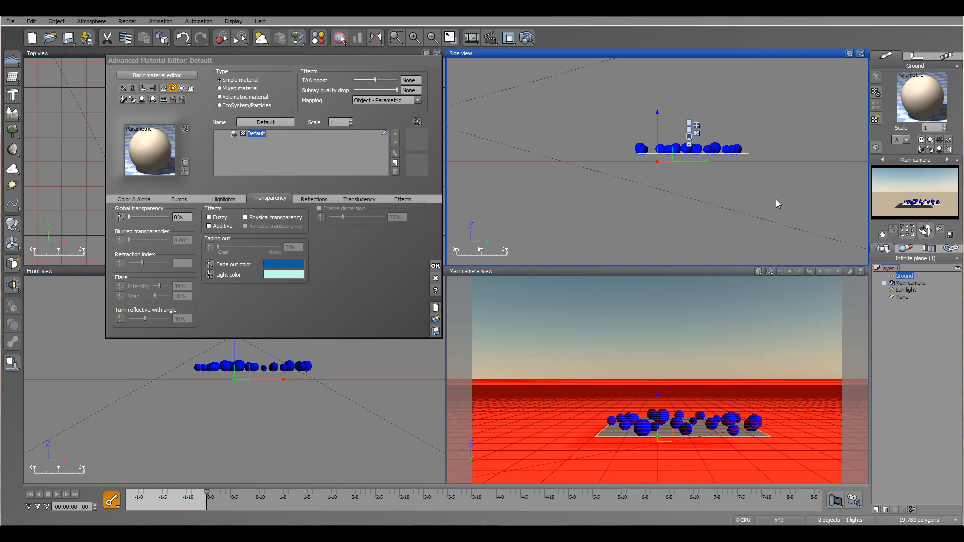
pyautogui.rightClick(904, 278)
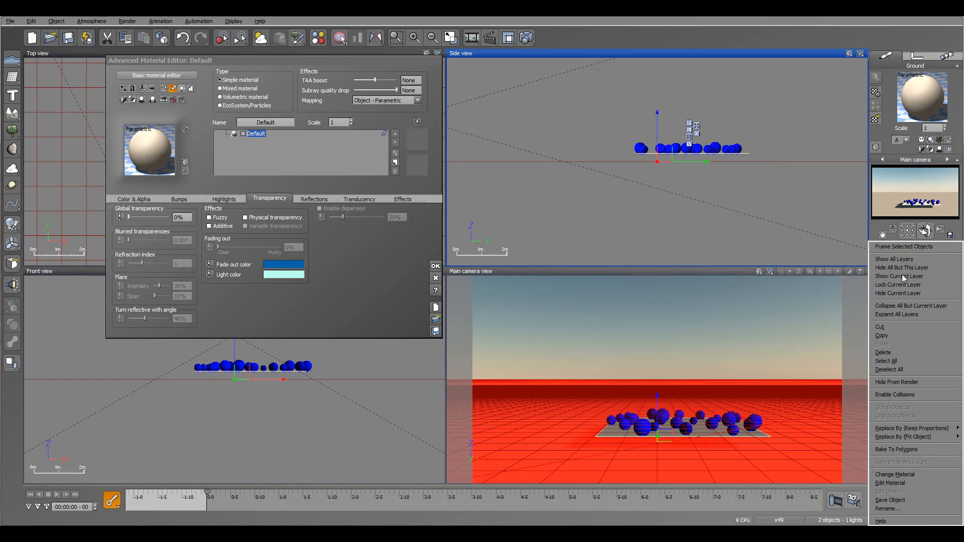
pyautogui.click(915, 395)
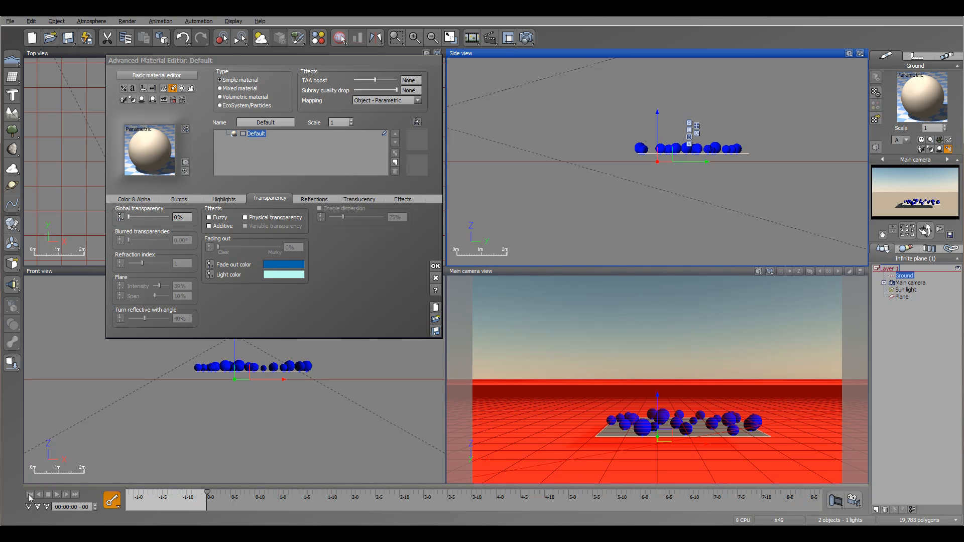
pyautogui.click(140, 200)
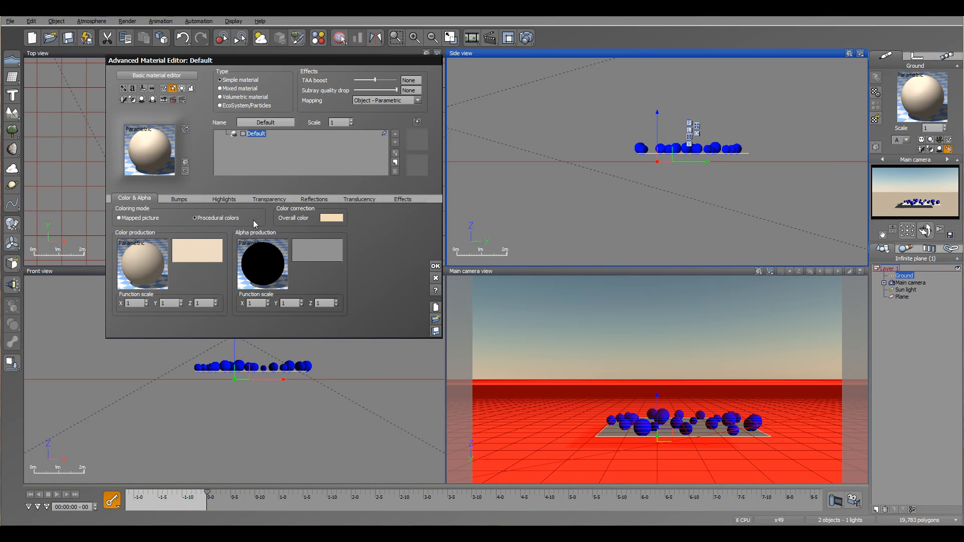
# Step: Enable elasticity in the particle characteristics of the plane's Sphere3 population and accept the settings
pyautogui.click(902, 297)
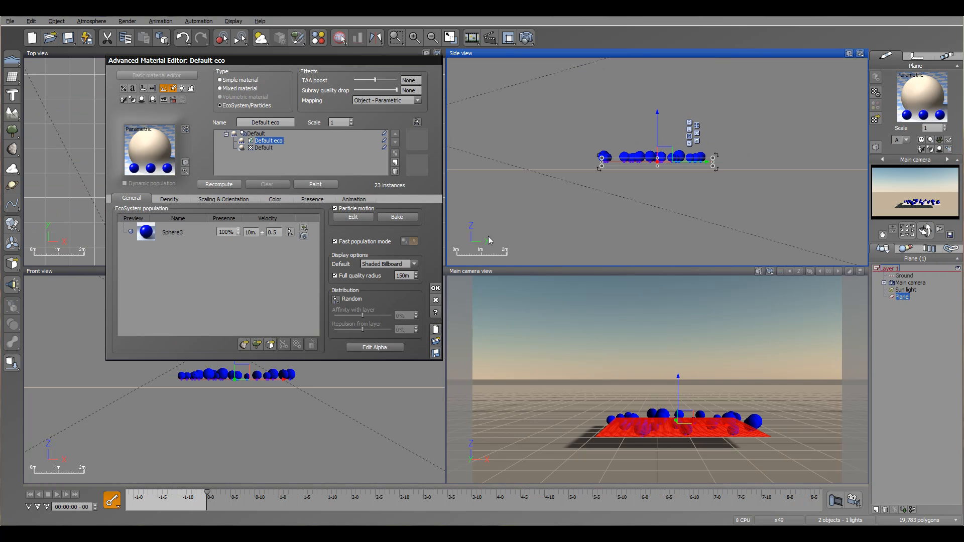
pyautogui.click(171, 236)
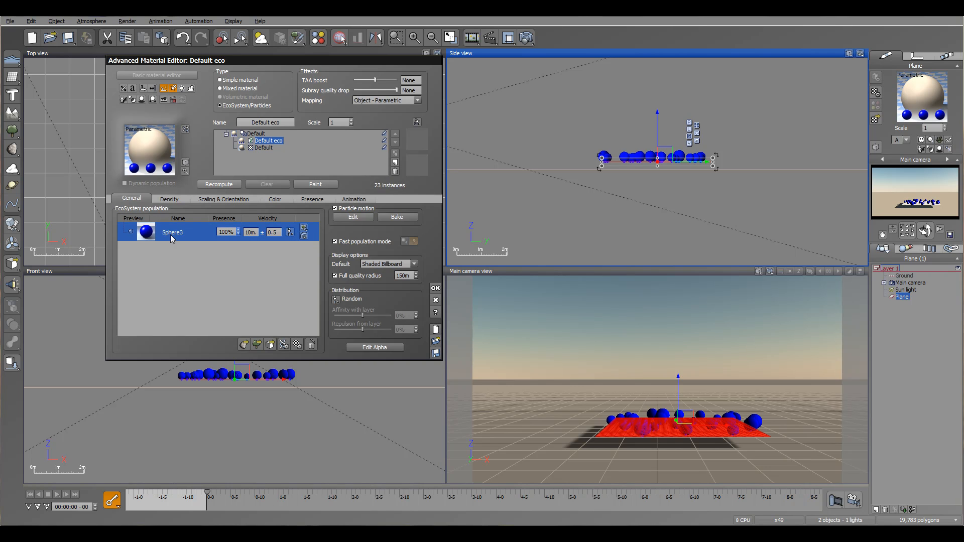
pyautogui.doubleClick(171, 236)
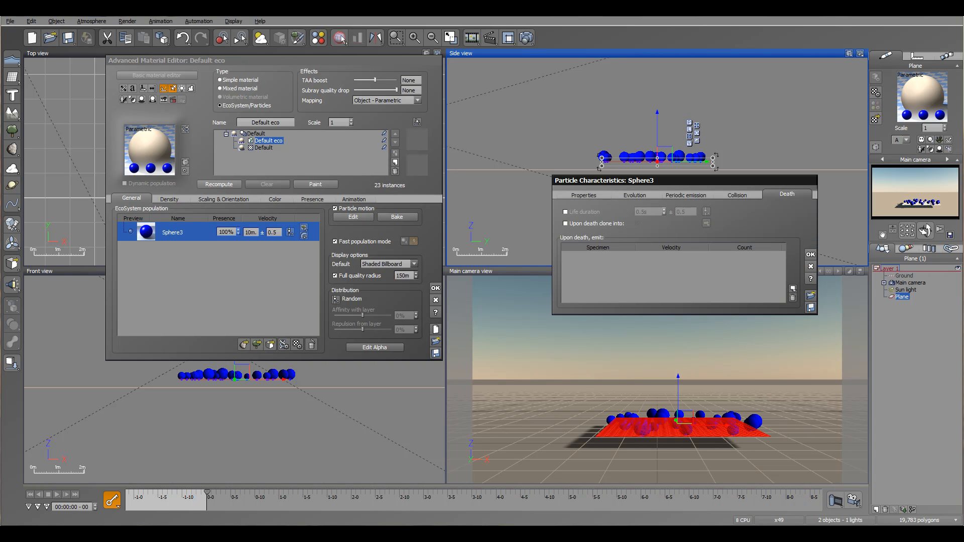
pyautogui.moveTo(761, 183); pyautogui.dragTo(694, 166)
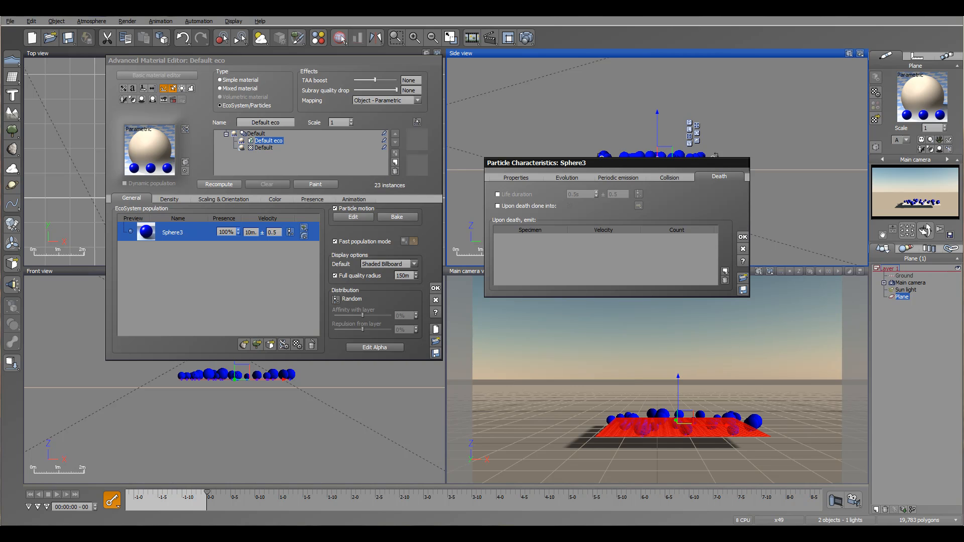
pyautogui.click(517, 179)
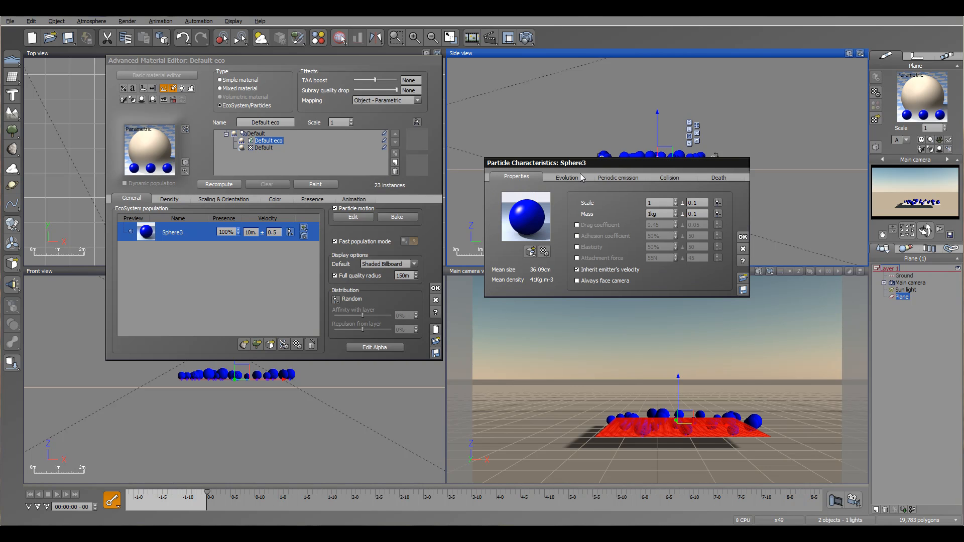
pyautogui.click(576, 249)
pyautogui.click(657, 246)
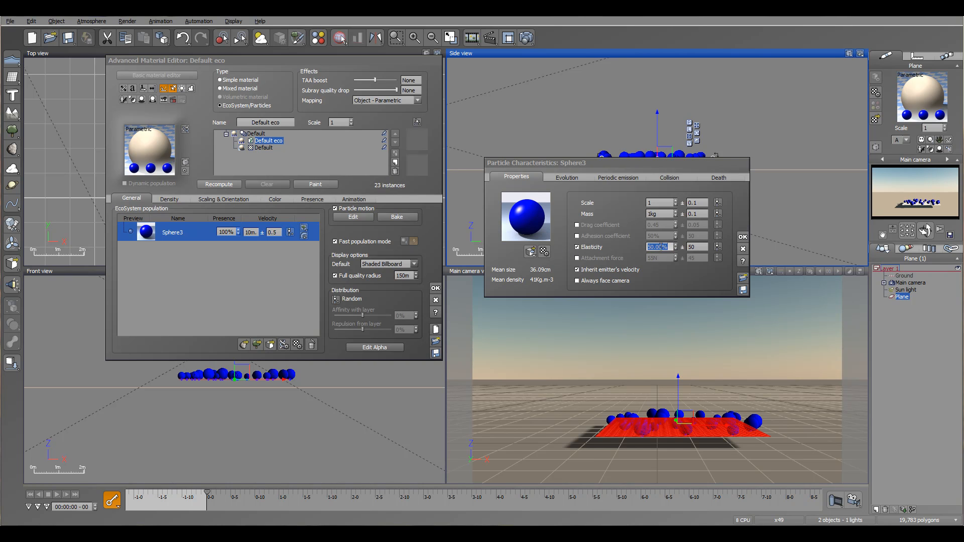
pyautogui.click(743, 237)
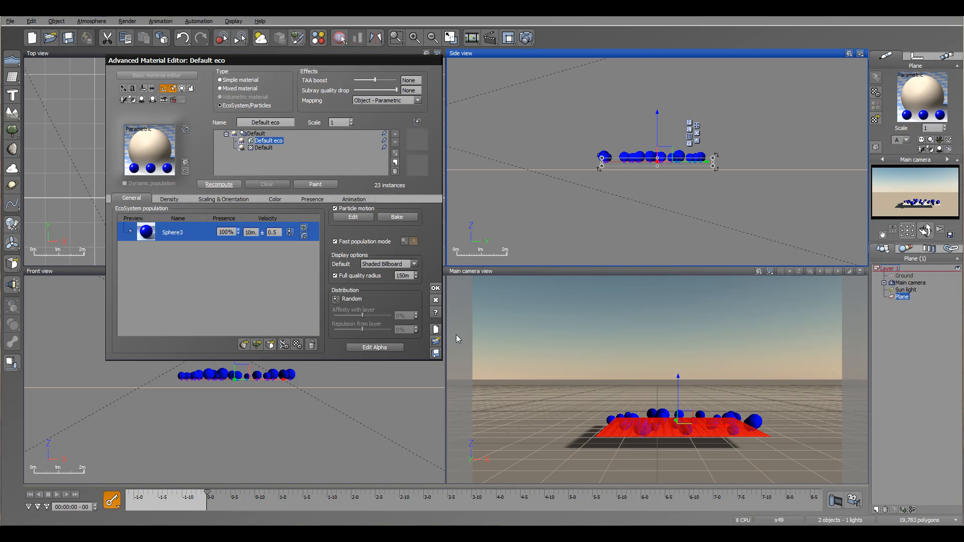
# Step: Scrub the animation past the five-second mark to preview the elastic particles against the ground, returning to the first frame
pyautogui.moveTo(207, 492); pyautogui.dragTo(573, 507)
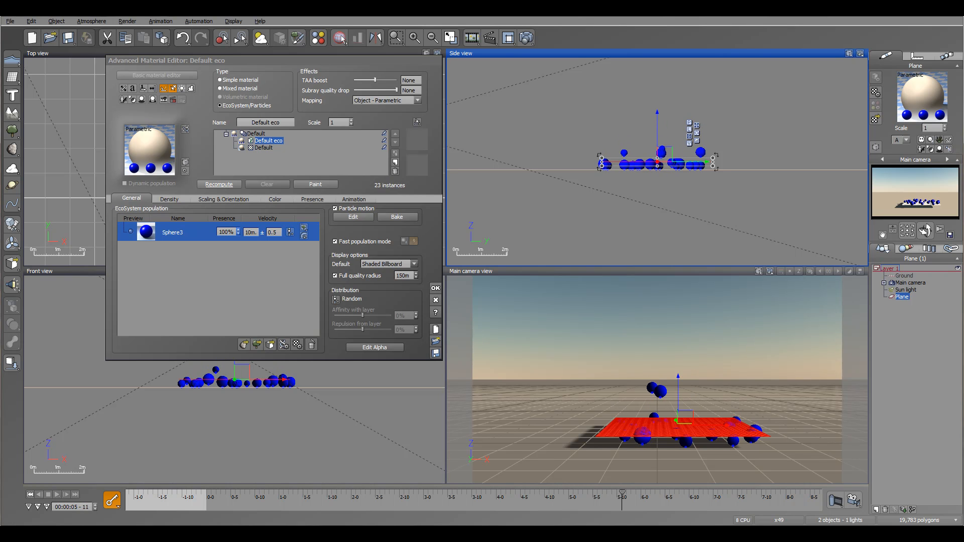
pyautogui.click(29, 495)
# Step: Add a sphere to the scene, raise it above the particle-emitting plane and shrink it to roughly half the plane's width
pyautogui.moveTo(316, 57); pyautogui.dragTo(457, 84)
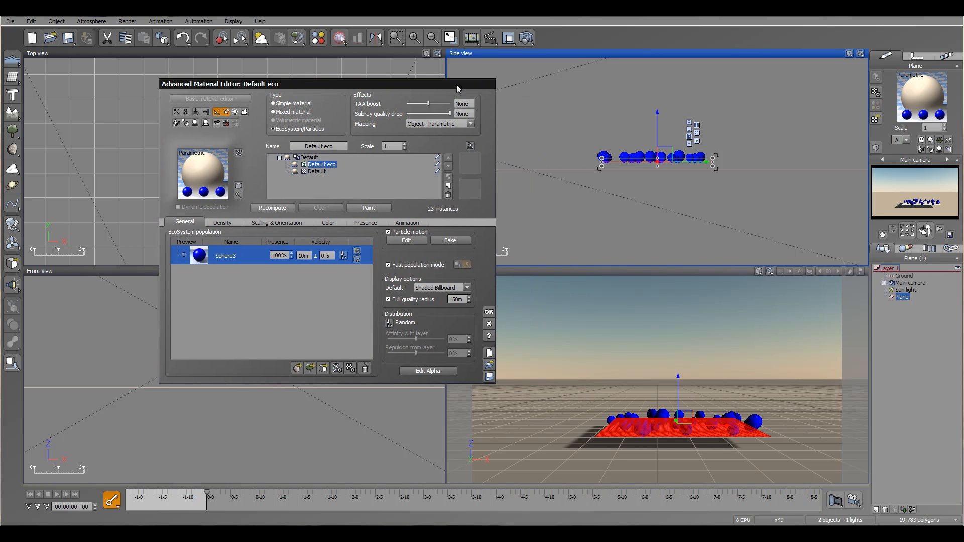
pyautogui.click(13, 77)
pyautogui.click(25, 83)
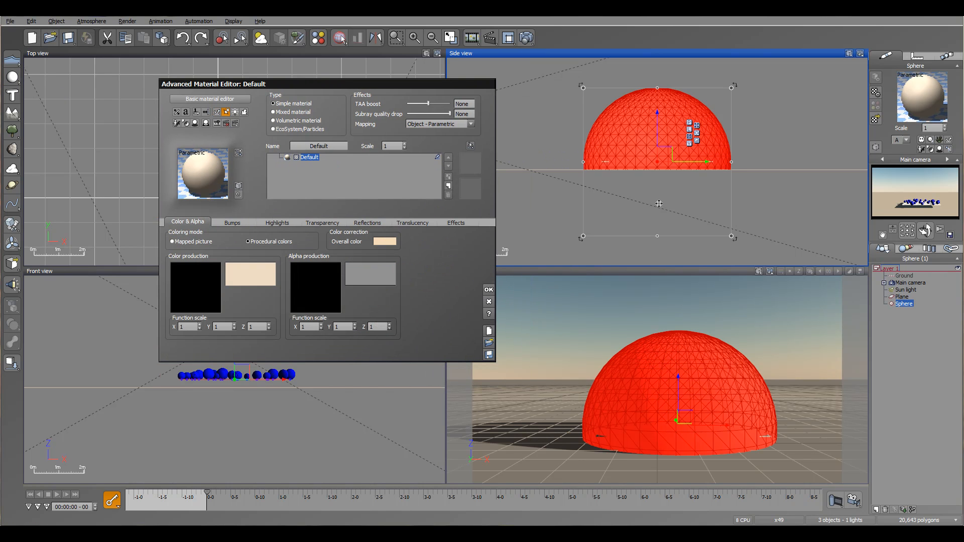
pyautogui.moveTo(656, 136); pyautogui.dragTo(658, 104)
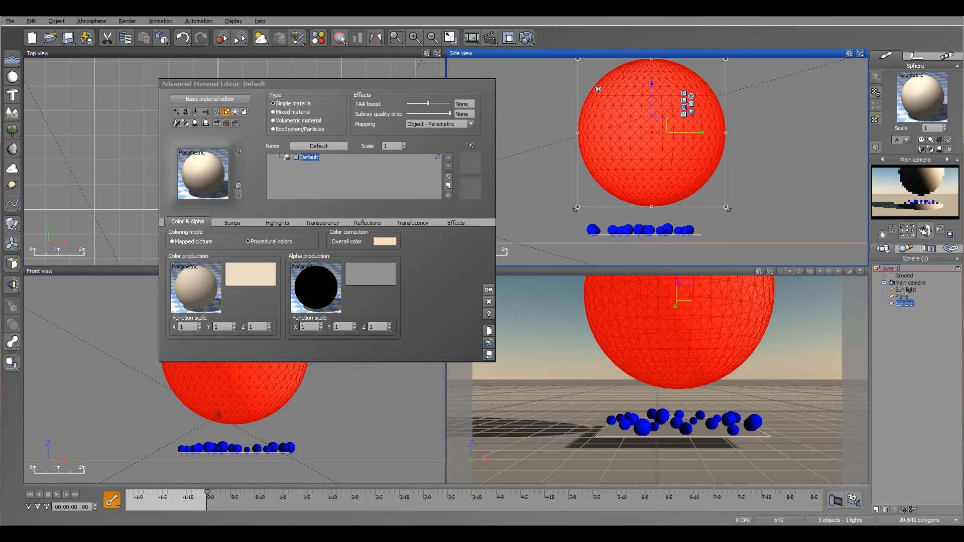
pyautogui.moveTo(577, 59); pyautogui.dragTo(657, 154)
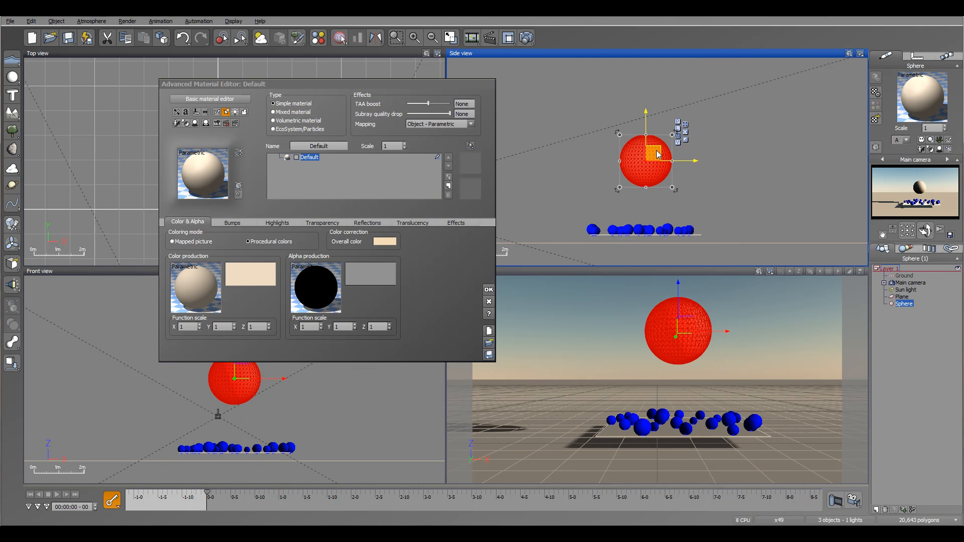
# Step: Enable collisions for the large Sphere object and scrub about one second of animation to check the particle collisions, returning to the start
pyautogui.rightClick(903, 304)
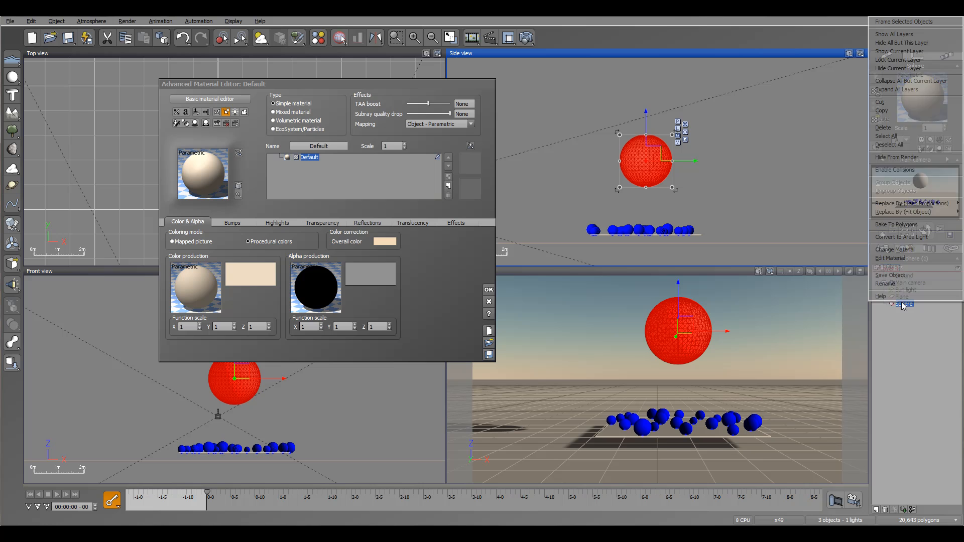
pyautogui.click(910, 170)
pyautogui.moveTo(205, 493); pyautogui.dragTo(291, 506)
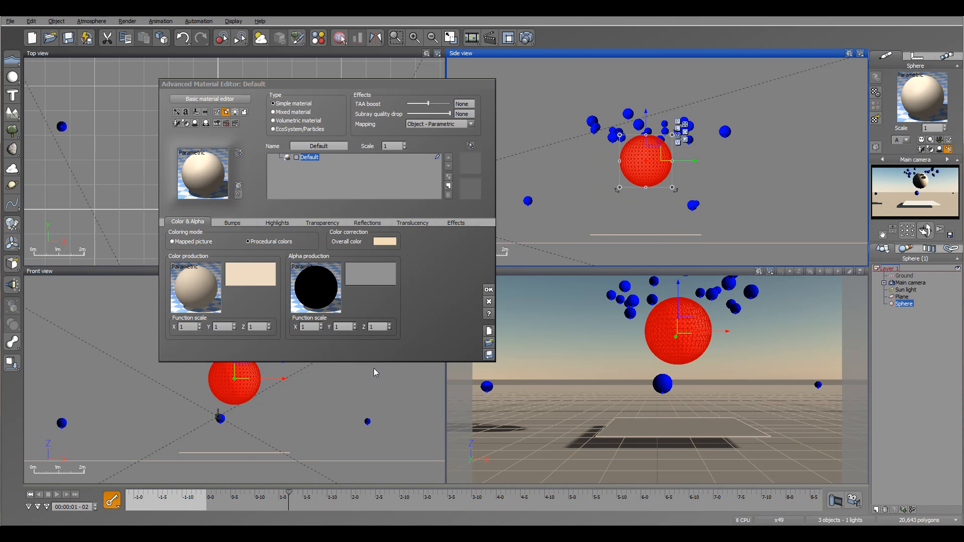
pyautogui.click(30, 494)
# Step: Watch the rendered ant animation in the video player and close the player
pyautogui.moveTo(490, 88); pyautogui.dragTo(594, 85)
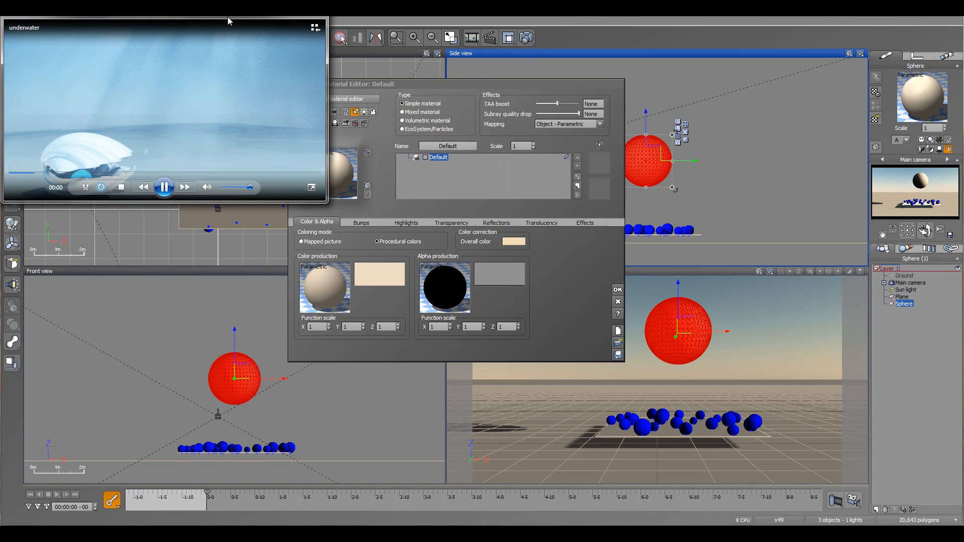
pyautogui.moveTo(228, 16); pyautogui.dragTo(363, 52)
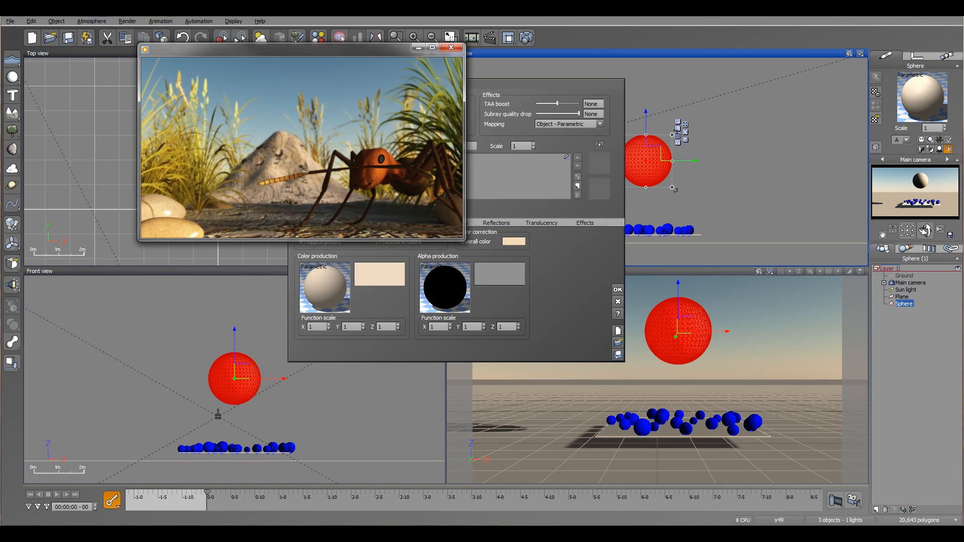
pyautogui.click(451, 48)
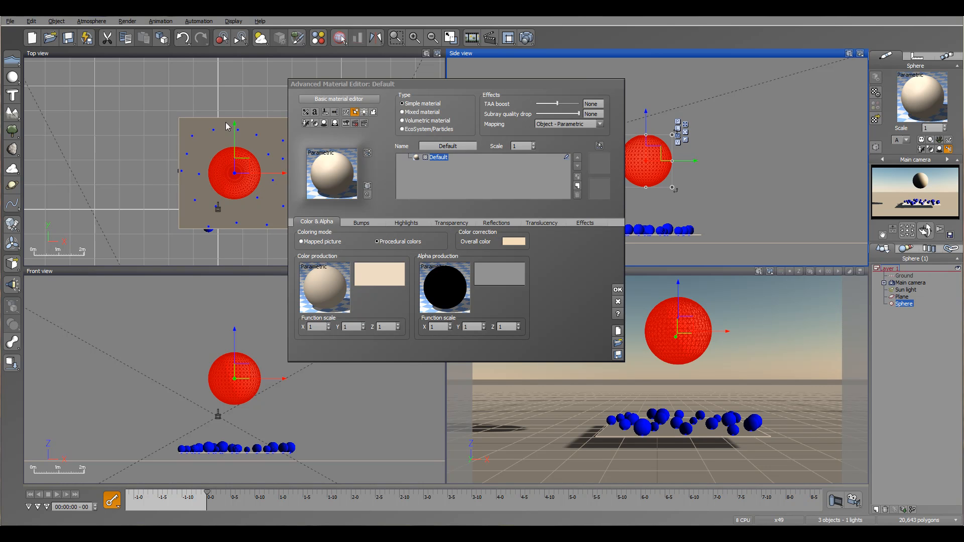
# Step: Accept the large sphere's default material and close the Advanced Material Editor
pyautogui.moveTo(568, 84); pyautogui.dragTo(571, 96)
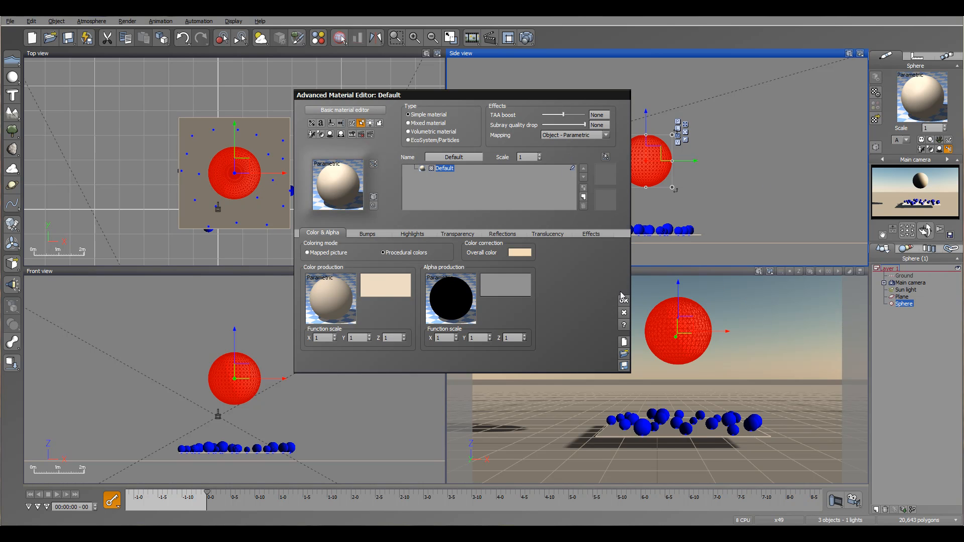
pyautogui.moveTo(486, 98)
pyautogui.mouseDown()
pyautogui.moveTo(509, 95)
pyautogui.moveTo(476, 104)
pyautogui.mouseUp()
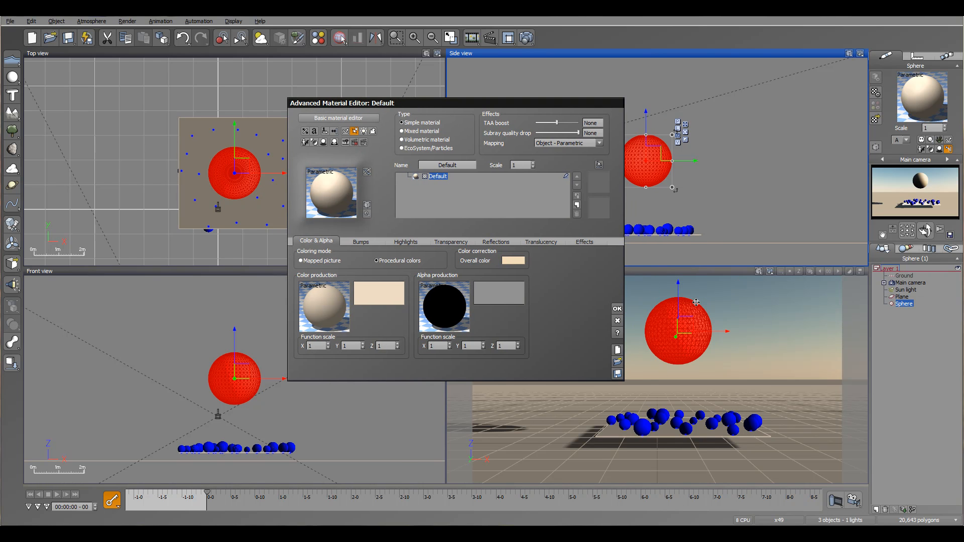
pyautogui.click(616, 309)
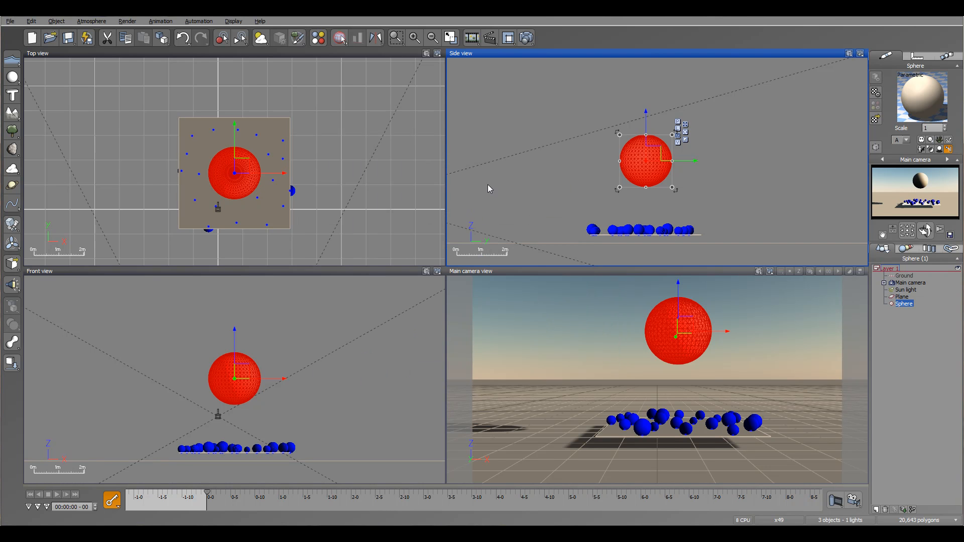